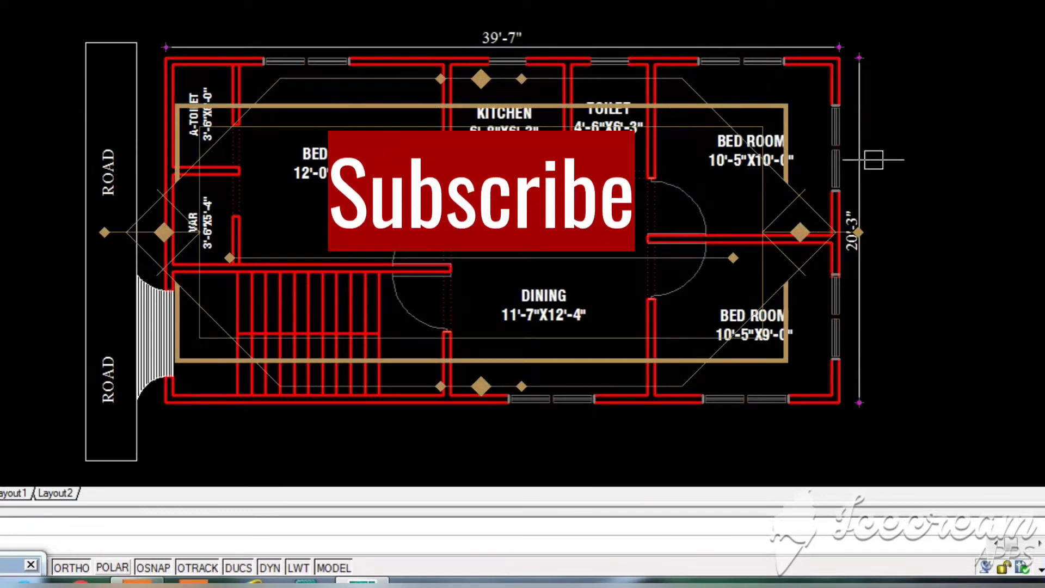
# Draw a rectangular box around the DINING label with RECTANG
pyautogui.moveTo(871, 163); pyautogui.dragTo(891, 166, button='middle')
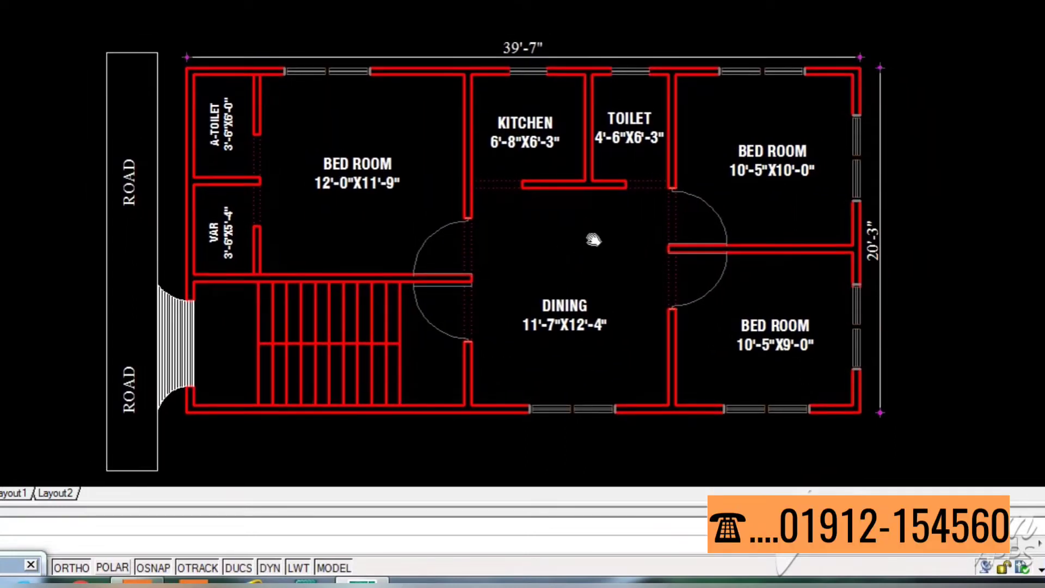
pyautogui.moveTo(582, 237); pyautogui.dragTo(581, 238, button='middle')
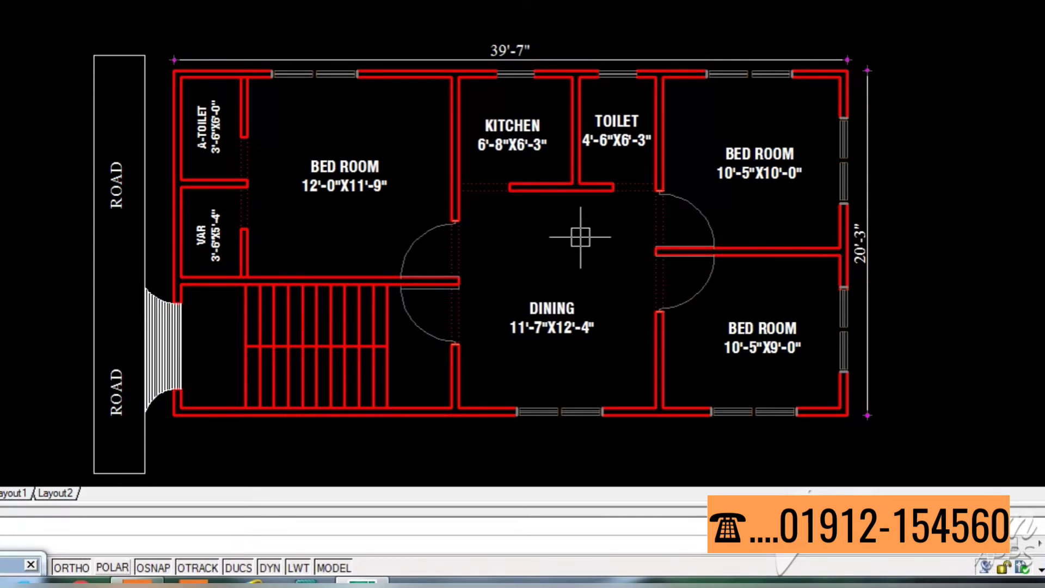
pyautogui.scroll(1, 580, 237)
pyautogui.scroll(-1, 584, 248)
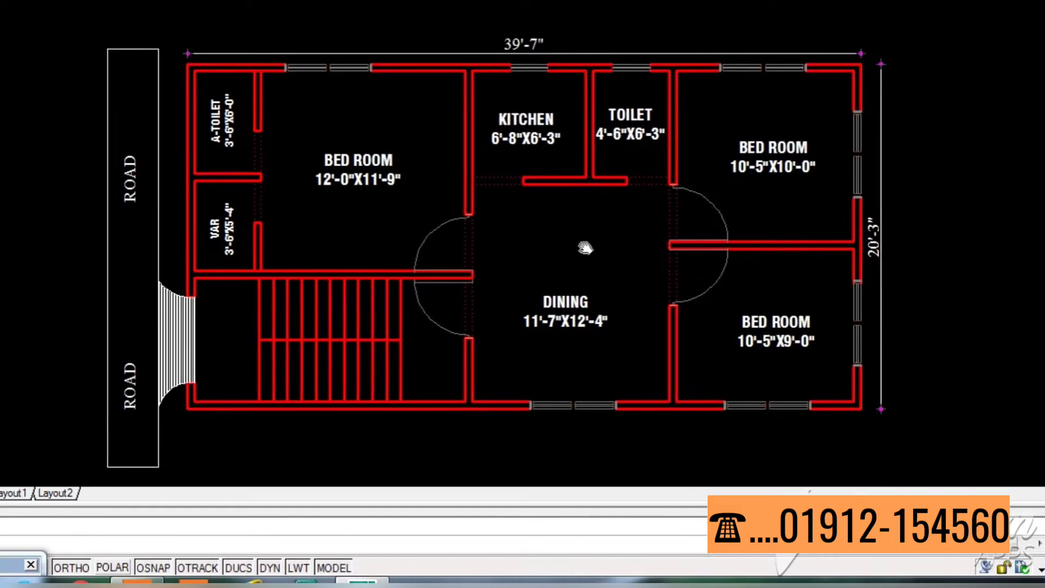
pyautogui.moveTo(584, 246); pyautogui.dragTo(565, 277, button='middle')
pyautogui.scroll(-2, 567, 262)
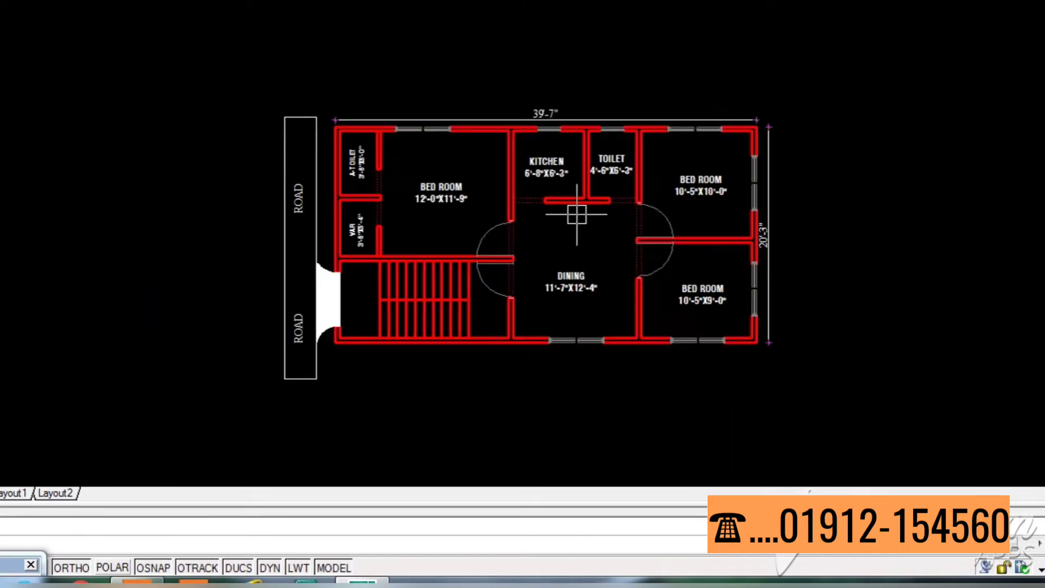
pyautogui.scroll(3, 574, 212)
pyautogui.scroll(-2, 588, 223)
pyautogui.scroll(2, 599, 221)
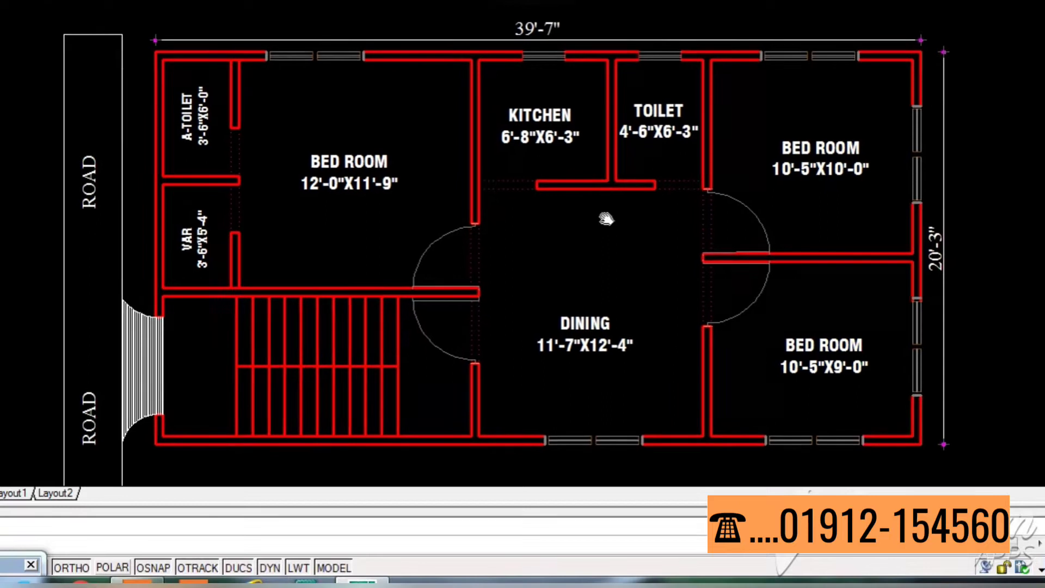
pyautogui.moveTo(605, 217)
pyautogui.mouseDown(button='middle')
pyautogui.moveTo(612, 209)
pyautogui.moveTo(574, 205)
pyautogui.moveTo(584, 205)
pyautogui.mouseUp(button='middle')
pyautogui.scroll(-2, 612, 210)
pyautogui.scroll(2, 573, 213)
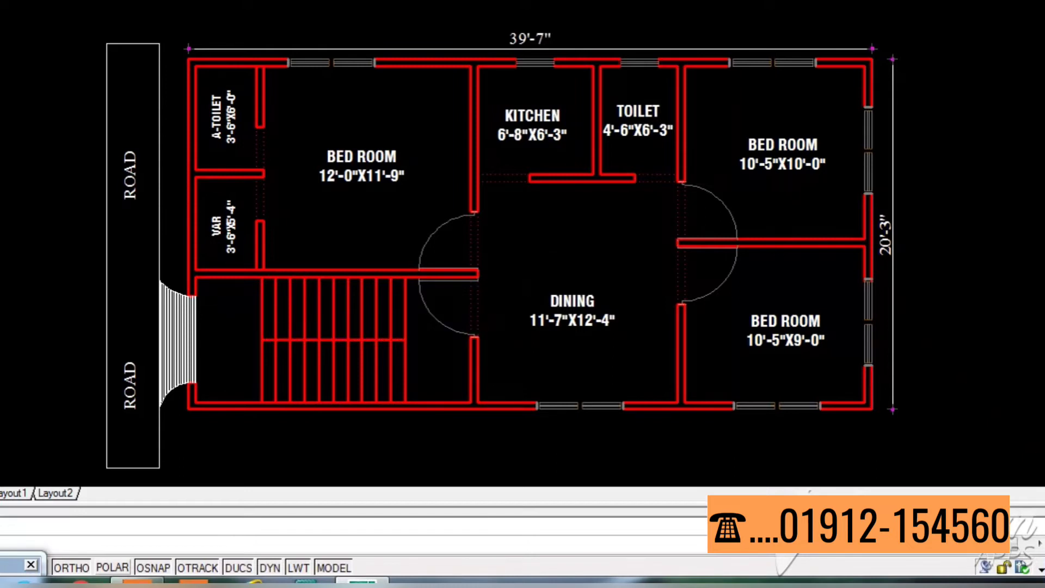
pyautogui.write('rec')
pyautogui.press('Return')
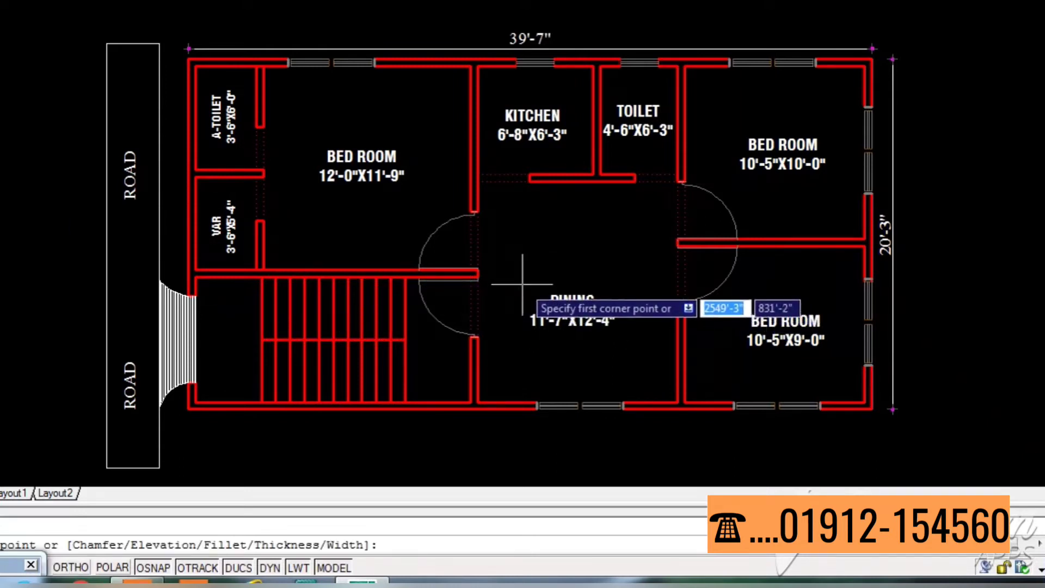
pyautogui.click(522, 284)
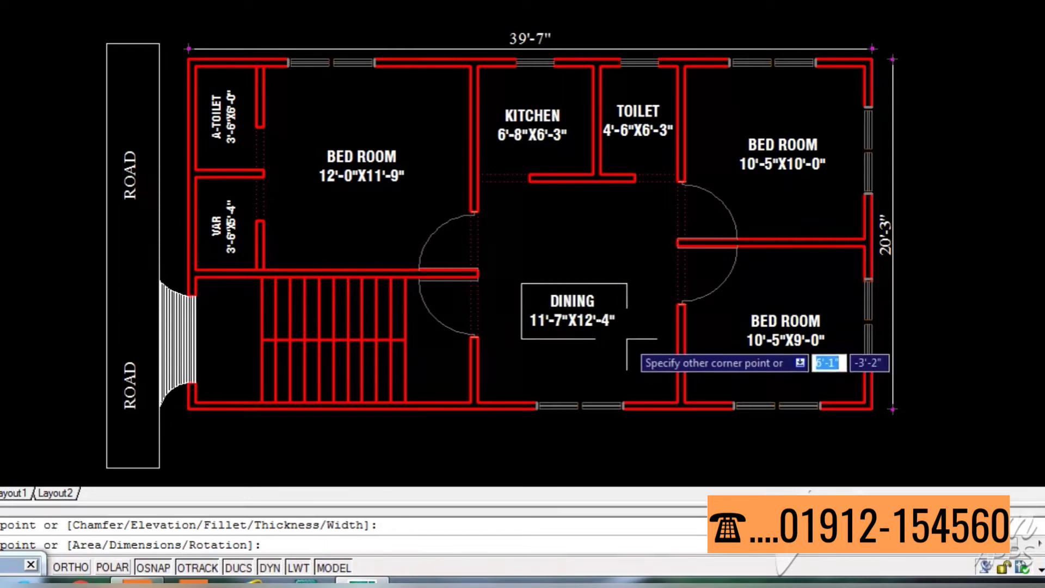
pyautogui.click(628, 338)
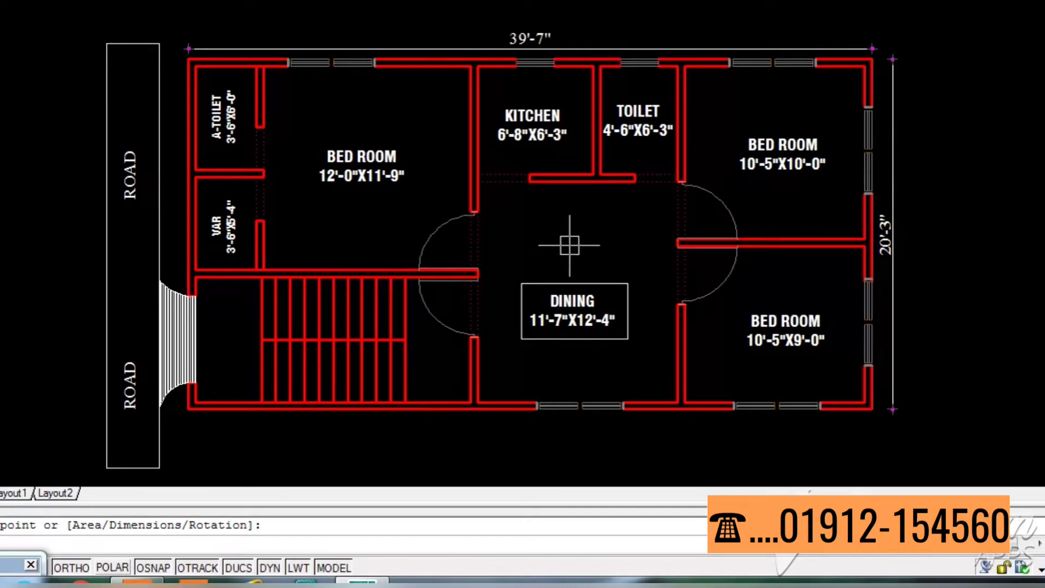
# Draw a matching rectangle around the left BED ROOM label
pyautogui.press('Return')
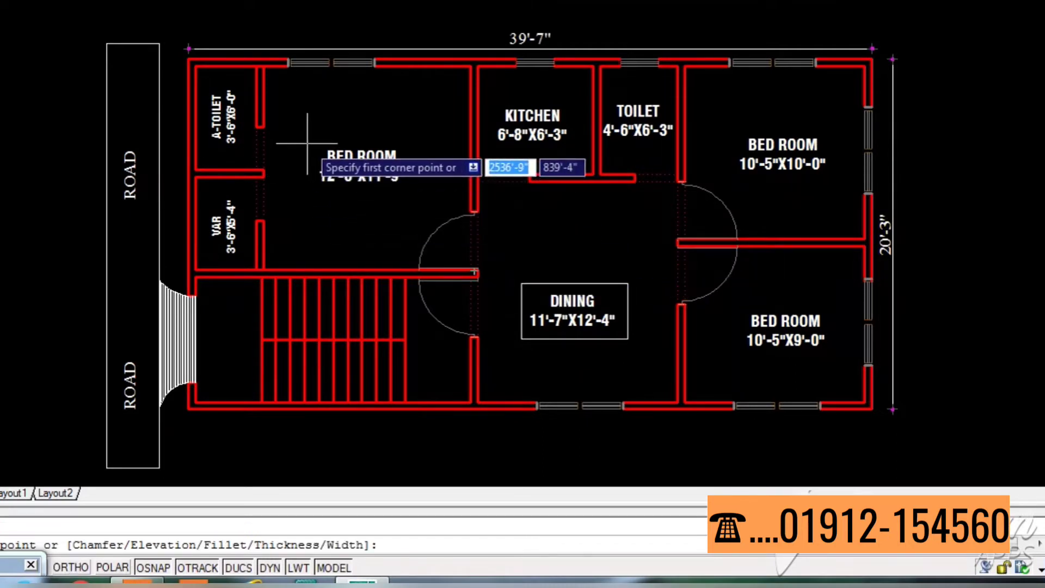
pyautogui.click(307, 143)
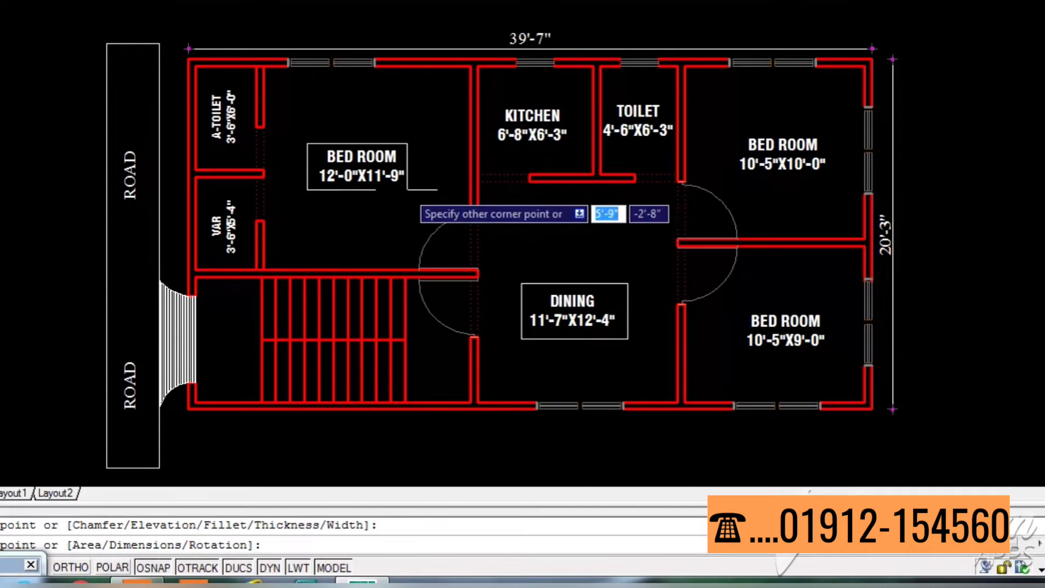
pyautogui.click(415, 192)
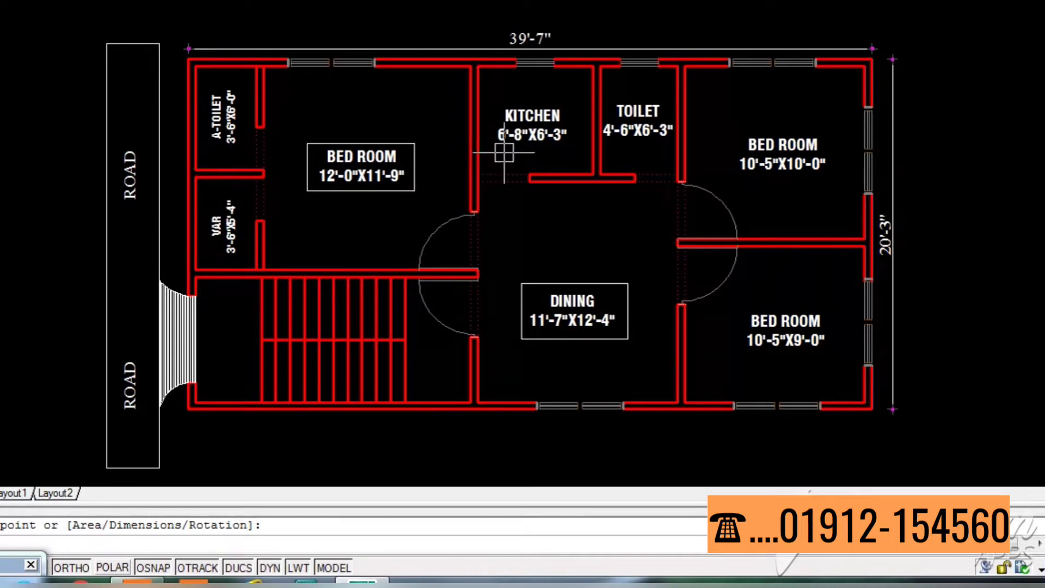
# Enclose the KITCHEN label in a rectangle
pyautogui.press('Return')
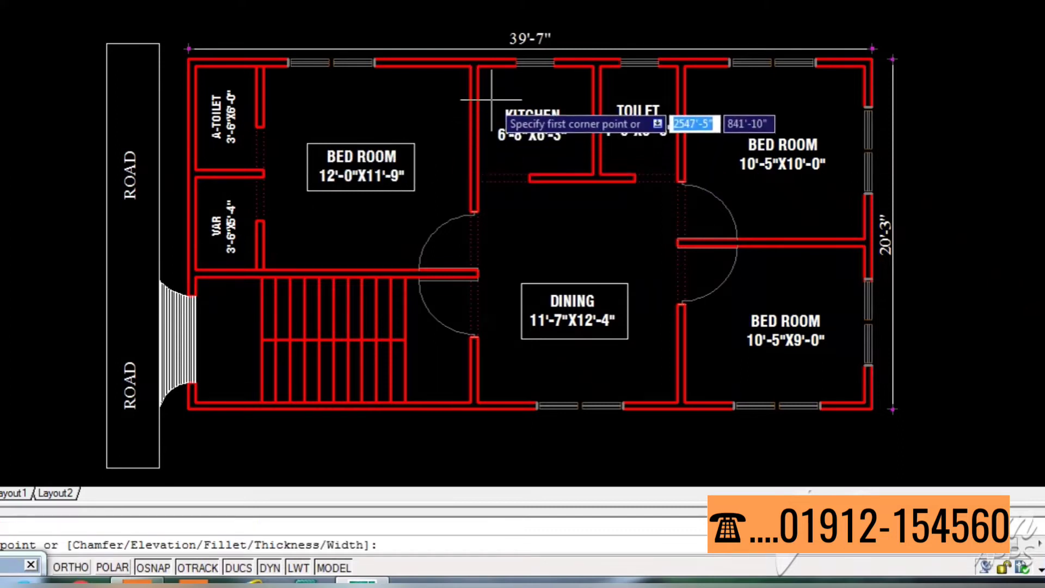
pyautogui.click(492, 100)
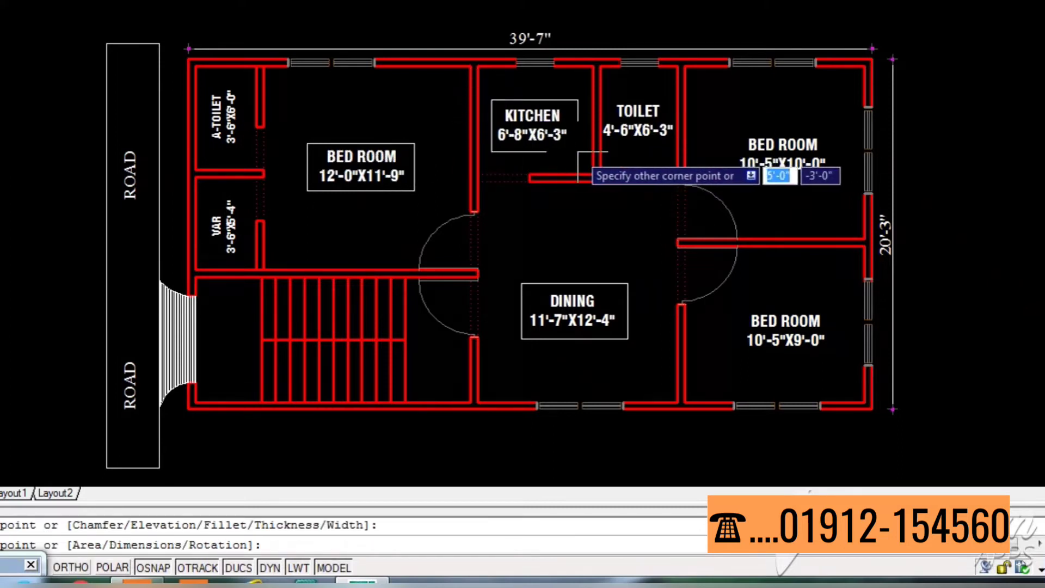
pyautogui.click(578, 152)
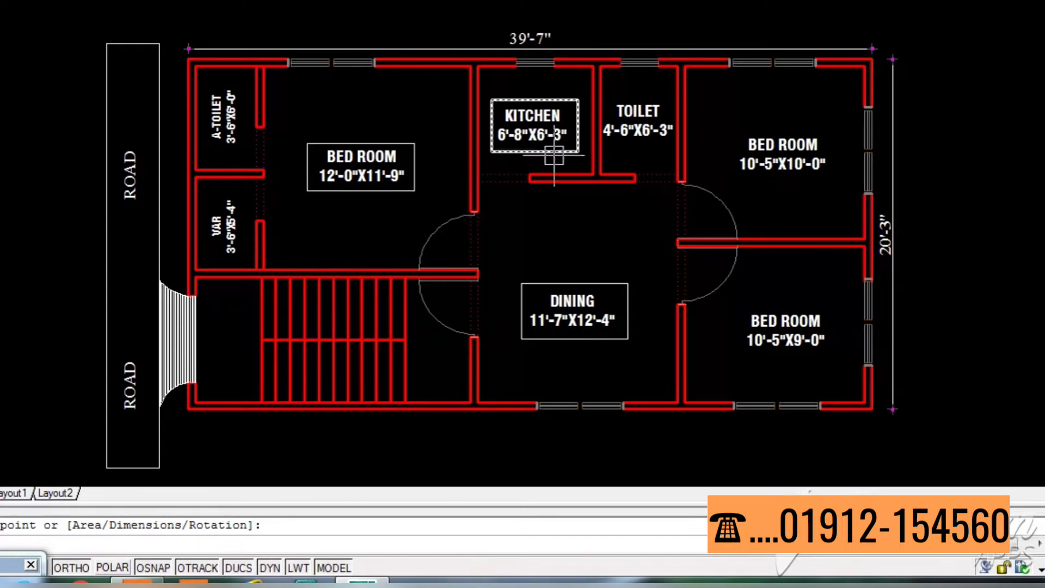
pyautogui.press('Return')
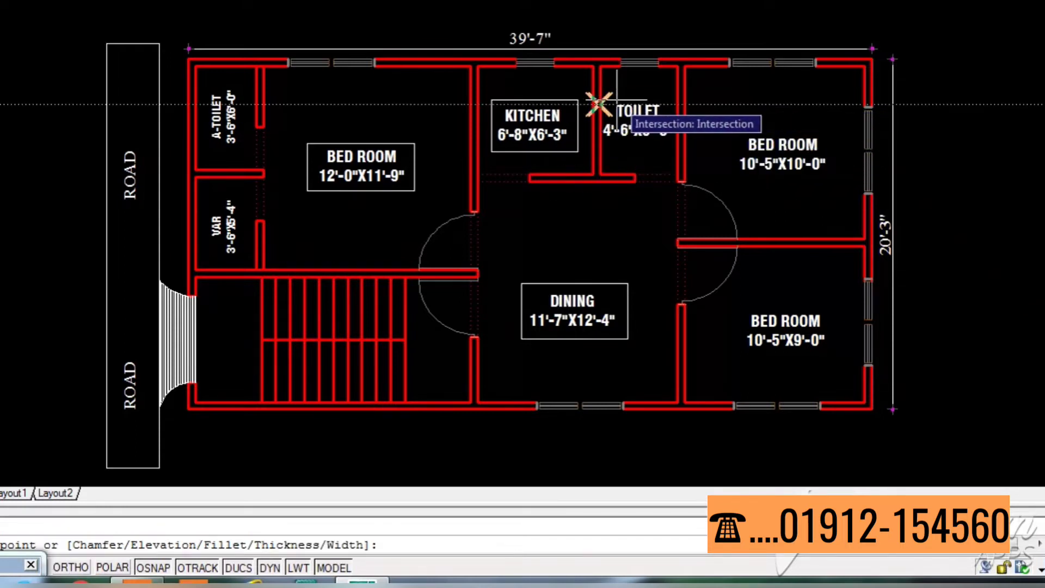
pyautogui.press('Escape')
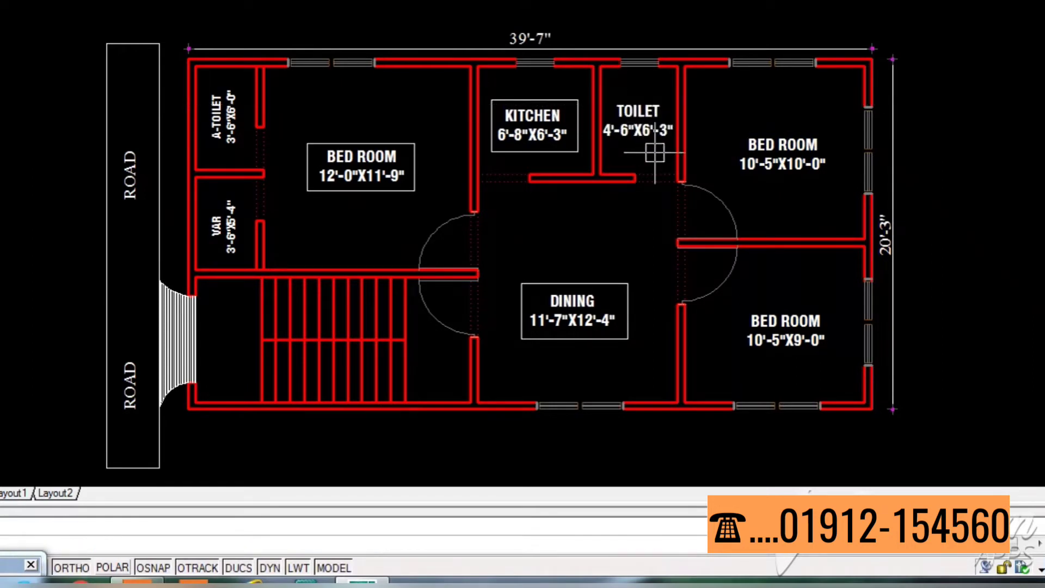
# Box the upper-right and lower-right BED ROOM labels with rectangles
pyautogui.write('rec')
pyautogui.press('Return')
pyautogui.click(724, 126)
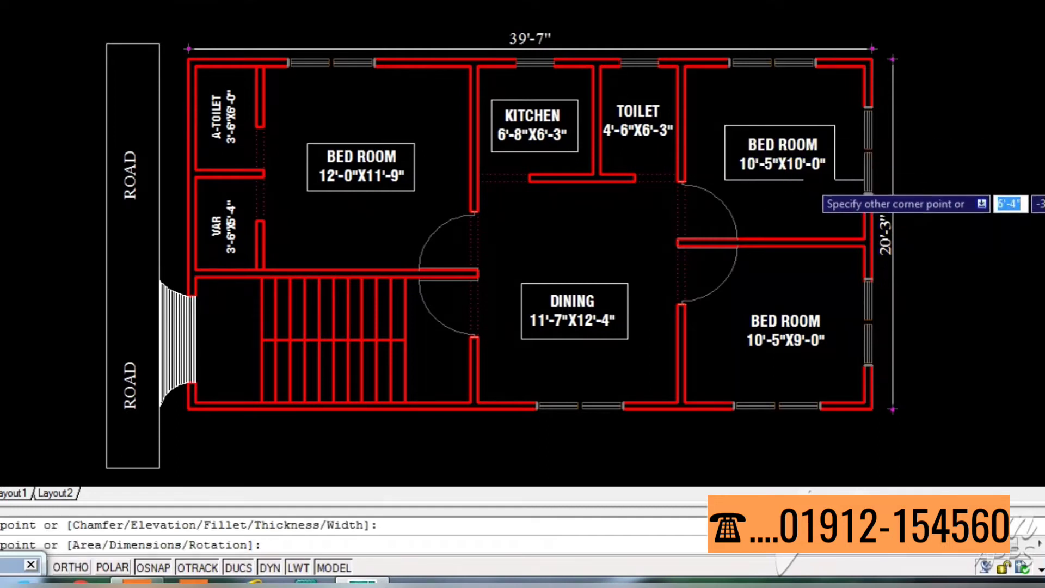
pyautogui.click(835, 180)
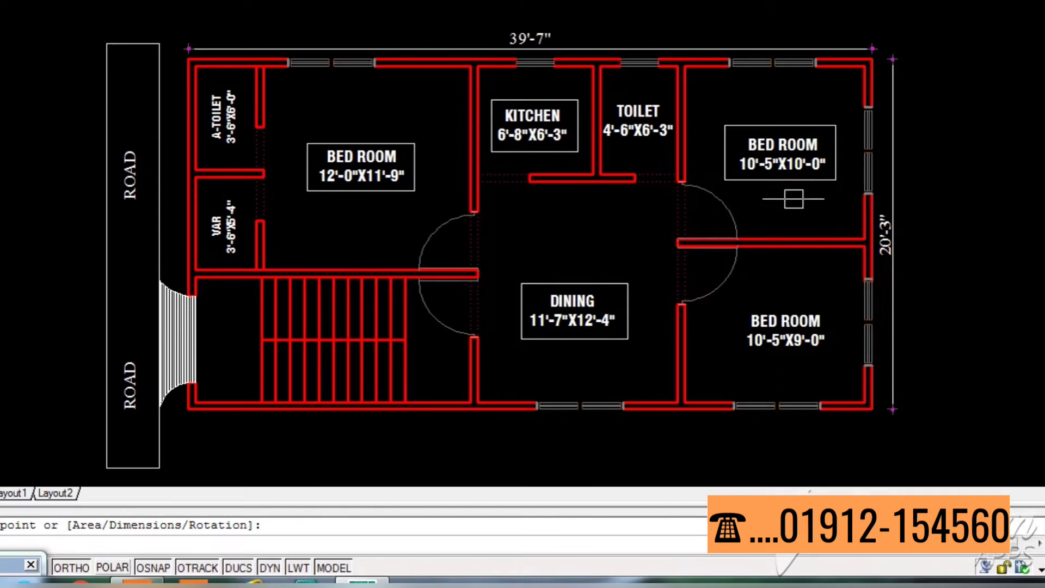
pyautogui.press('Return')
pyautogui.click(739, 297)
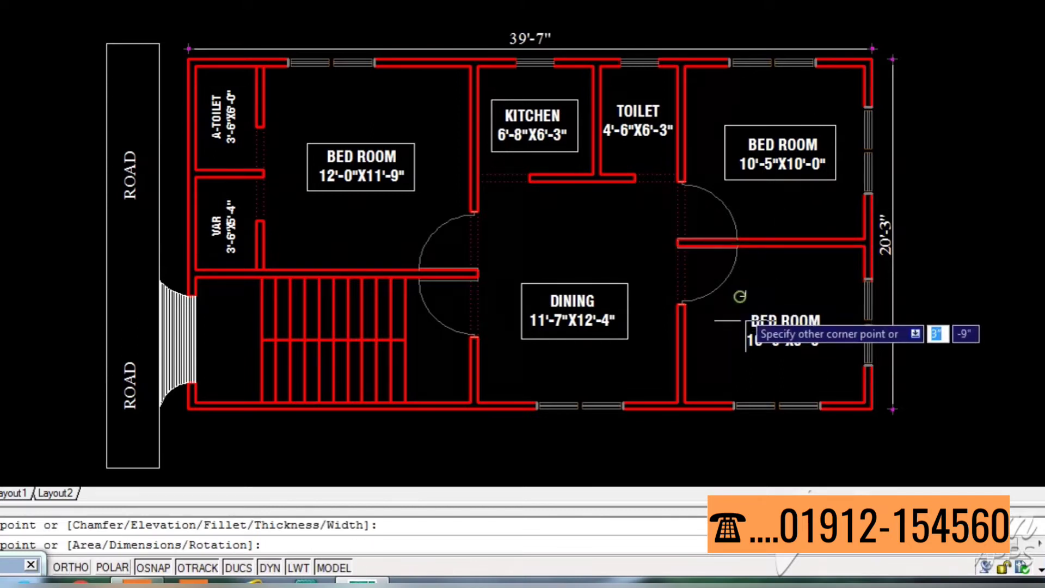
pyautogui.click(833, 356)
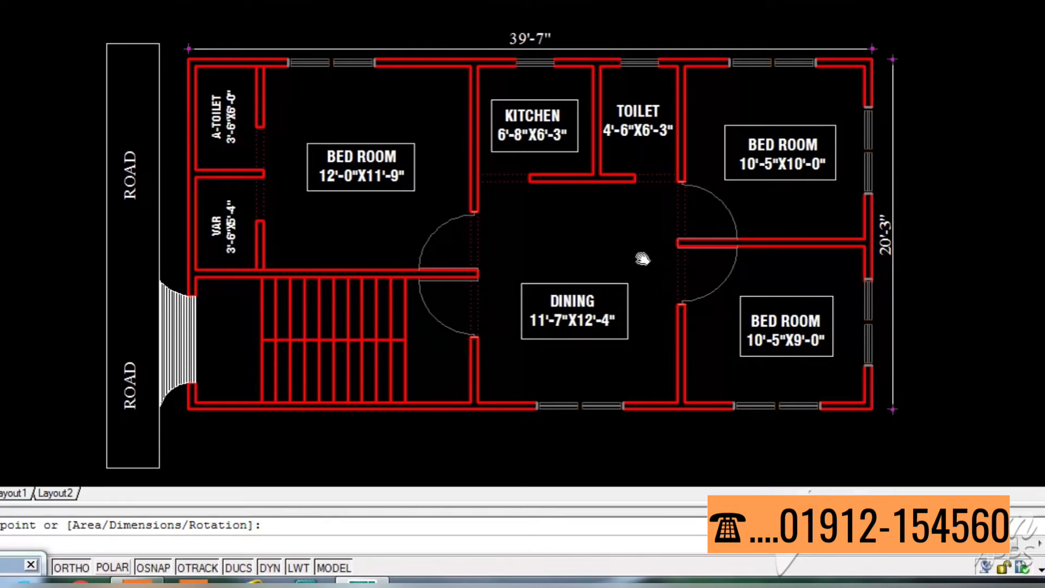
# Pan and zoom to recentre the furnished floor plan for review
pyautogui.moveTo(642, 260); pyautogui.dragTo(133, 261, button='middle')
pyautogui.moveTo(719, 256)
pyautogui.mouseDown(button='middle')
pyautogui.moveTo(612, 266)
pyautogui.moveTo(210, 262)
pyautogui.mouseUp(button='middle')
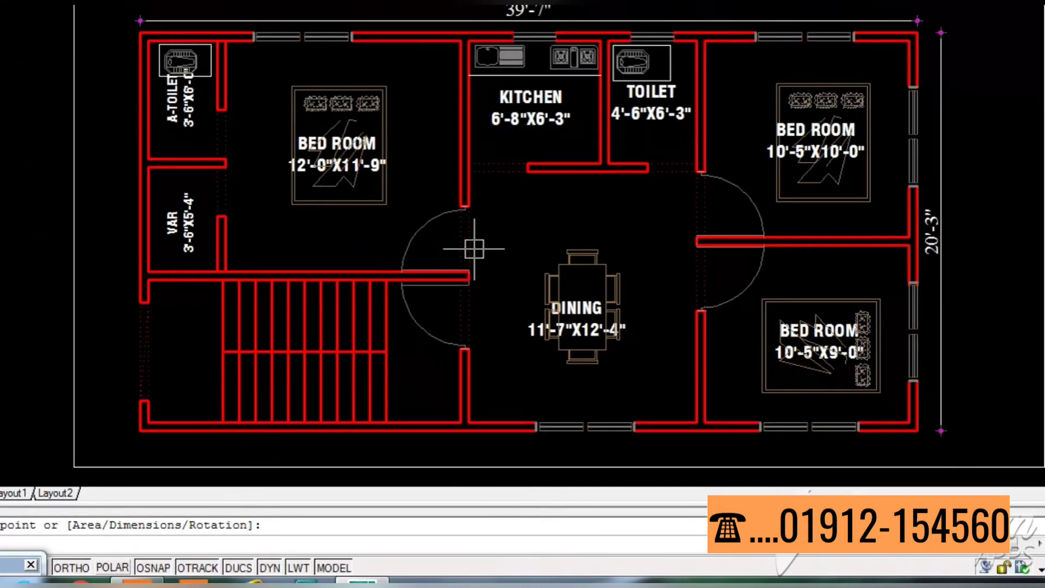
pyautogui.moveTo(474, 249)
pyautogui.mouseDown(button='middle')
pyautogui.moveTo(478, 276)
pyautogui.moveTo(485, 262)
pyautogui.mouseUp(button='middle')
pyautogui.scroll(-2, 478, 273)
pyautogui.scroll(2, 483, 273)
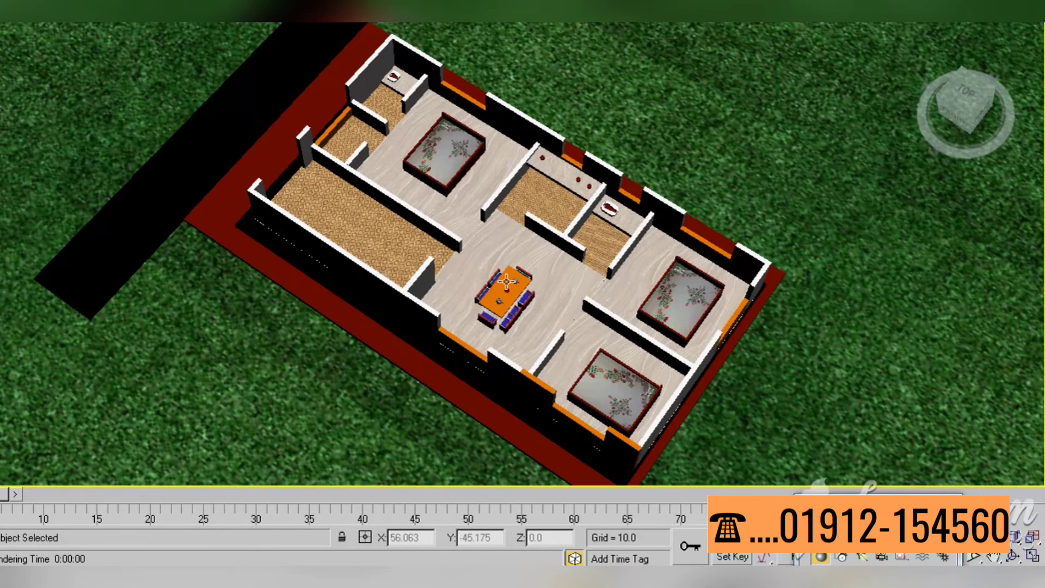
pyautogui.moveTo(506, 282); pyautogui.dragTo(544, 304, button='middle')
pyautogui.moveTo(384, 295)
pyautogui.keyDown('alt'); pyautogui.mouseDown(button='middle')
pyautogui.moveTo(356, 250)
pyautogui.moveTo(431, 301)
pyautogui.mouseUp(button='middle'); pyautogui.keyUp('alt')
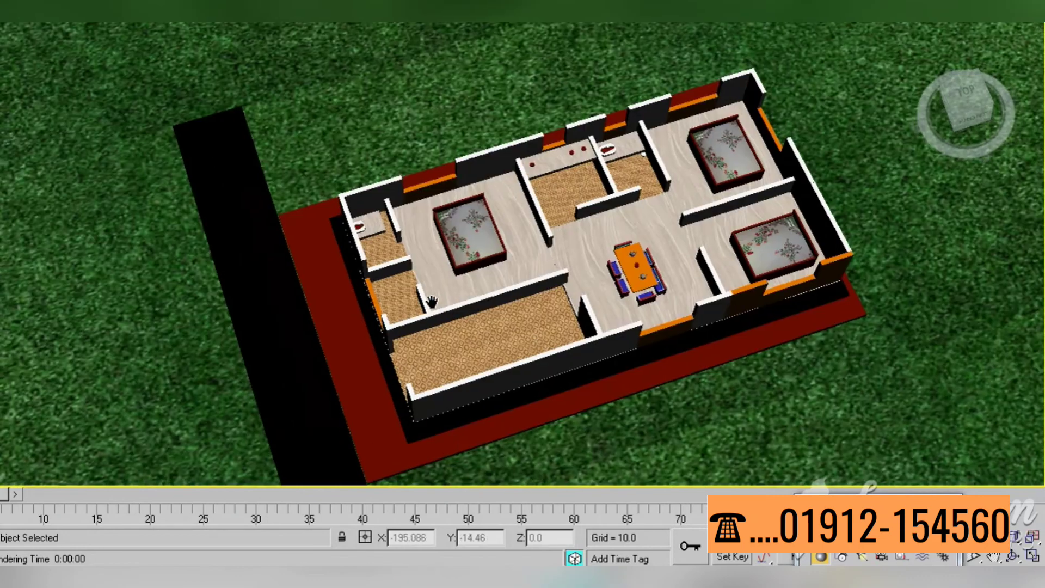
pyautogui.scroll(2, 435, 305)
pyautogui.scroll(2, 460, 308)
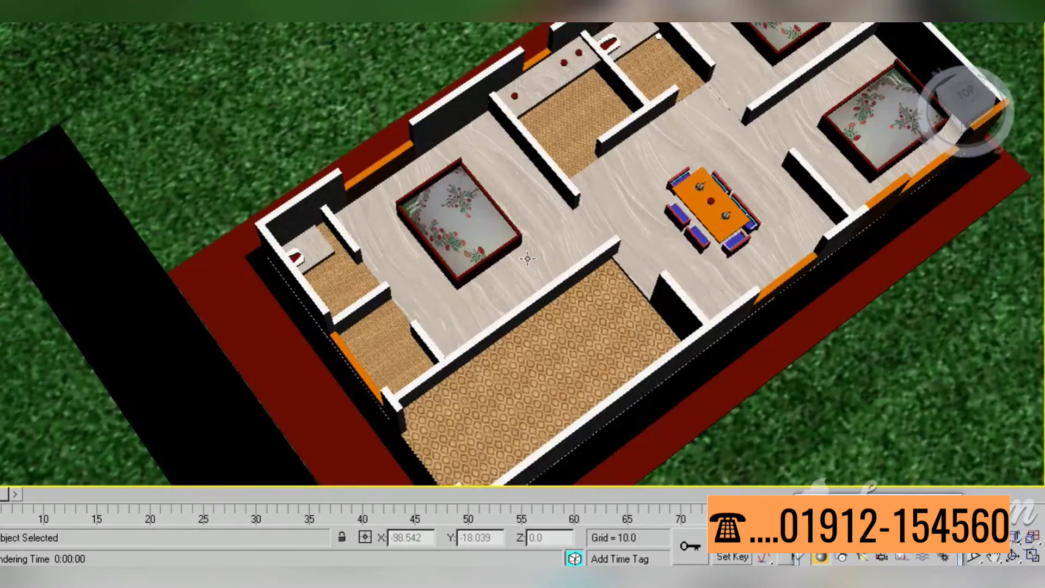
pyautogui.scroll(2, 474, 304)
pyautogui.moveTo(478, 303); pyautogui.dragTo(406, 335, button='middle')
pyautogui.scroll(2, 408, 268)
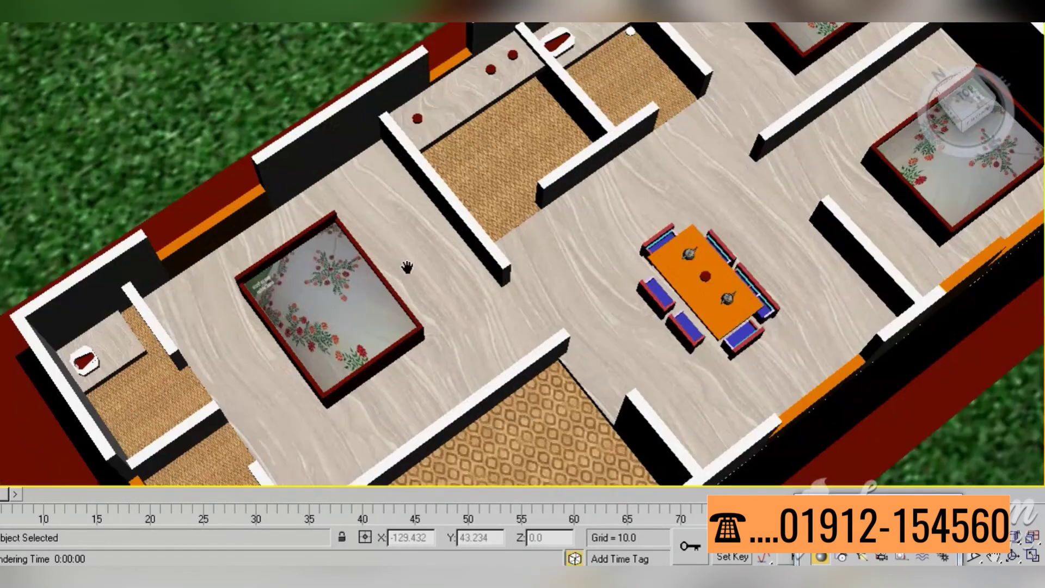
pyautogui.moveTo(333, 312); pyautogui.dragTo(421, 218, button='middle')
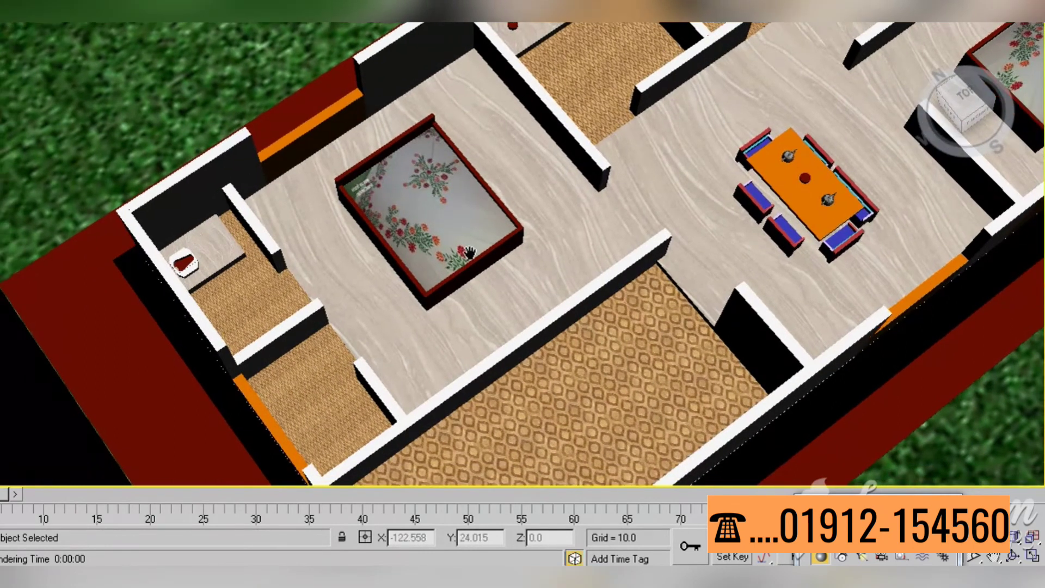
pyautogui.moveTo(434, 212); pyautogui.dragTo(455, 298, button='middle')
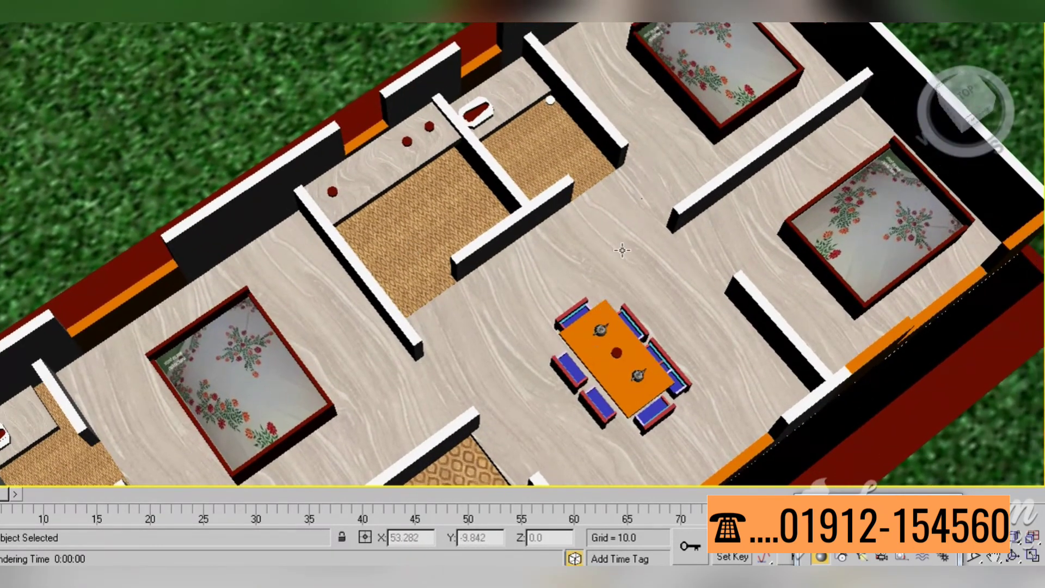
pyautogui.moveTo(622, 250)
pyautogui.mouseDown(button='middle')
pyautogui.moveTo(523, 273)
pyautogui.moveTo(479, 306)
pyautogui.mouseUp(button='middle')
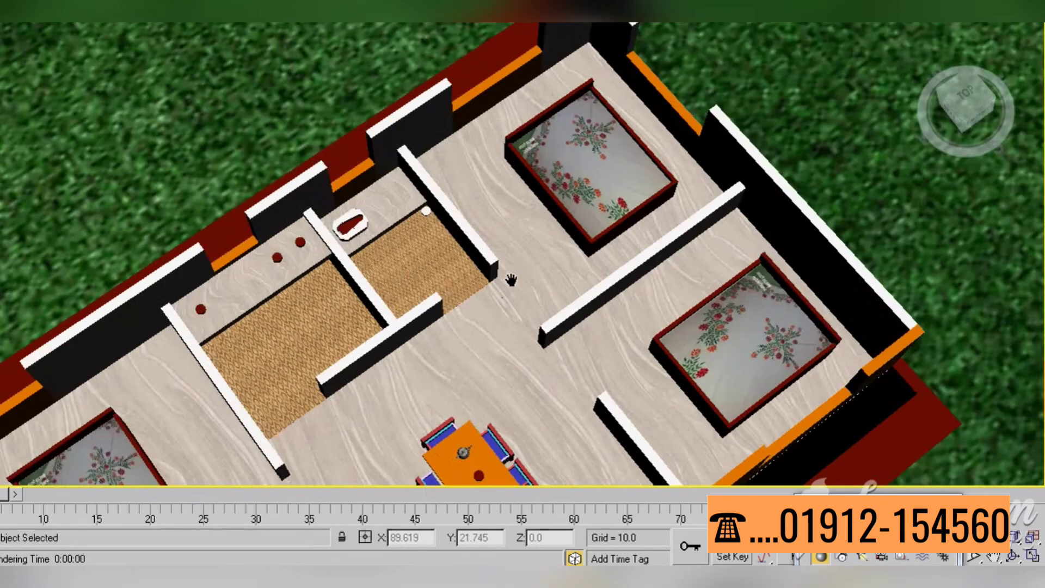
pyautogui.scroll(-5, 657, 216)
pyautogui.scroll(-3, 654, 211)
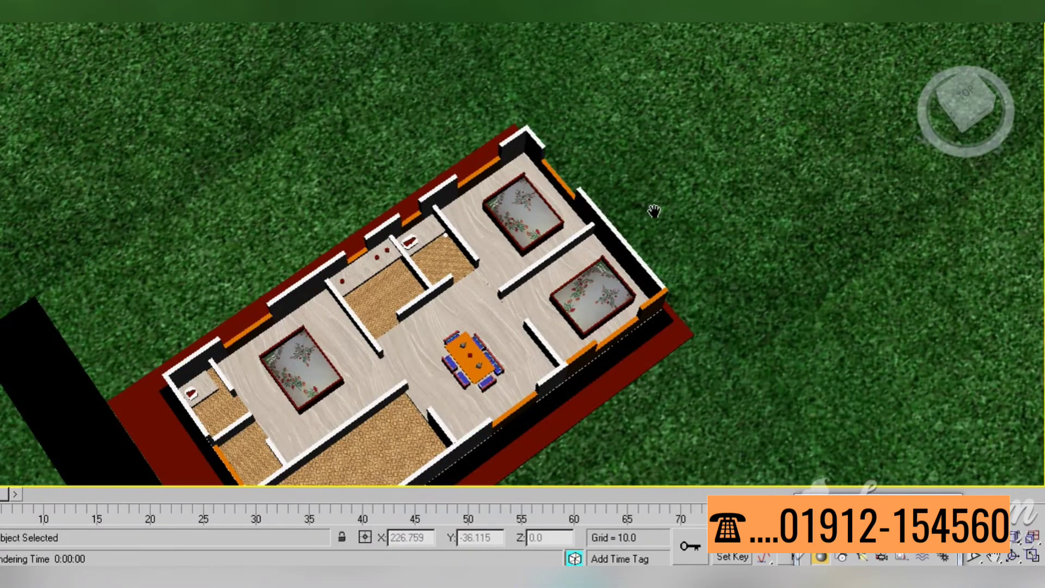
pyautogui.moveTo(654, 210); pyautogui.dragTo(731, 163, button='middle')
pyautogui.scroll(2, 590, 305)
pyautogui.moveTo(591, 305)
pyautogui.keyDown('alt'); pyautogui.mouseDown(button='middle')
pyautogui.moveTo(580, 256)
pyautogui.moveTo(578, 267)
pyautogui.moveTo(536, 275)
pyautogui.mouseUp(button='middle'); pyautogui.keyUp('alt')
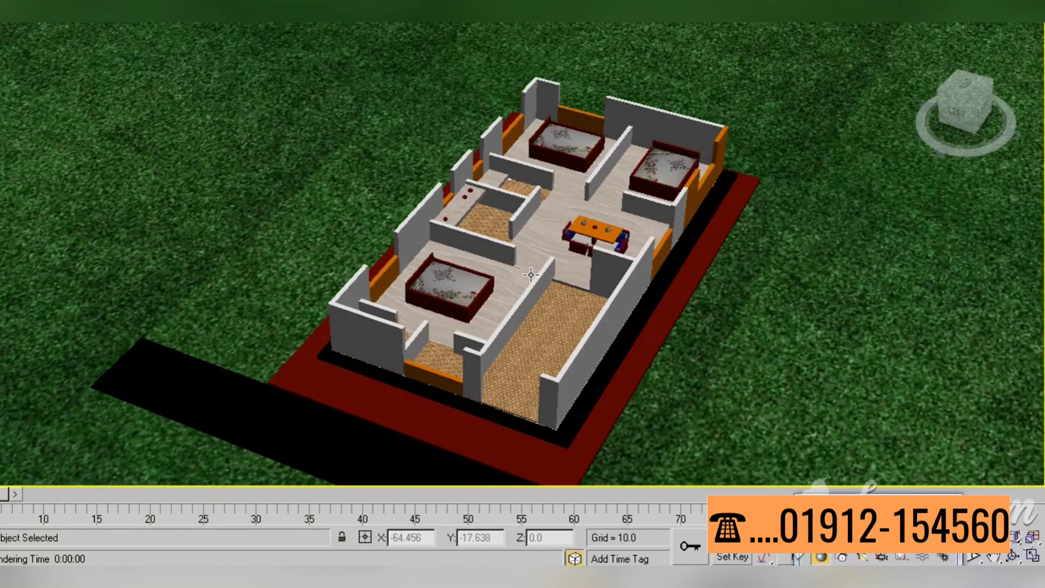
pyautogui.scroll(1, 531, 275)
pyautogui.scroll(3, 544, 272)
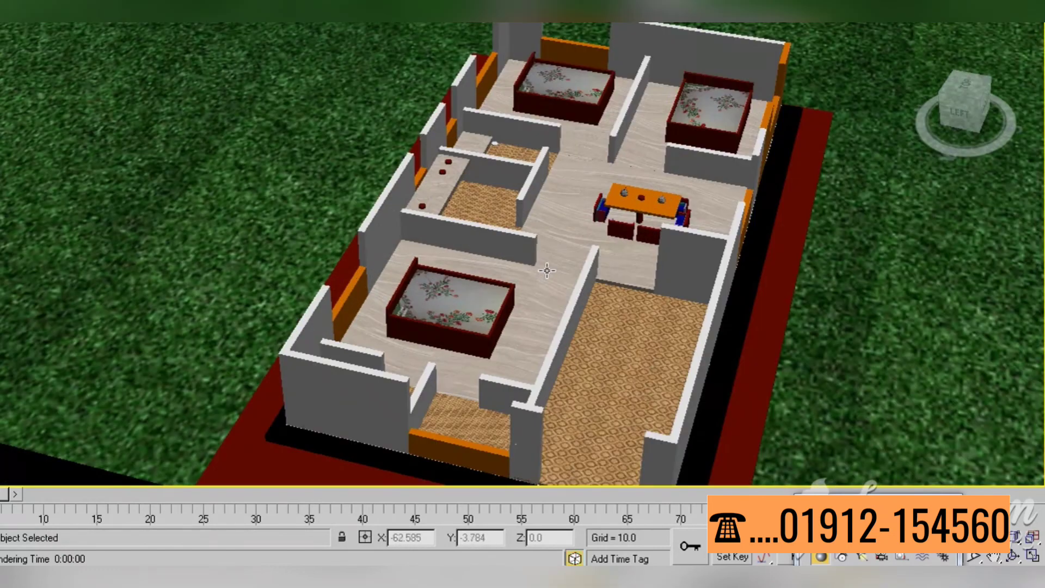
pyautogui.scroll(-2, 548, 270)
pyautogui.moveTo(548, 271)
pyautogui.keyDown('alt'); pyautogui.mouseDown(button='middle')
pyautogui.moveTo(509, 267)
pyautogui.moveTo(520, 276)
pyautogui.moveTo(541, 231)
pyautogui.mouseUp(button='middle'); pyautogui.keyUp('alt')
pyautogui.scroll(-2, 509, 267)
pyautogui.scroll(2, 520, 276)
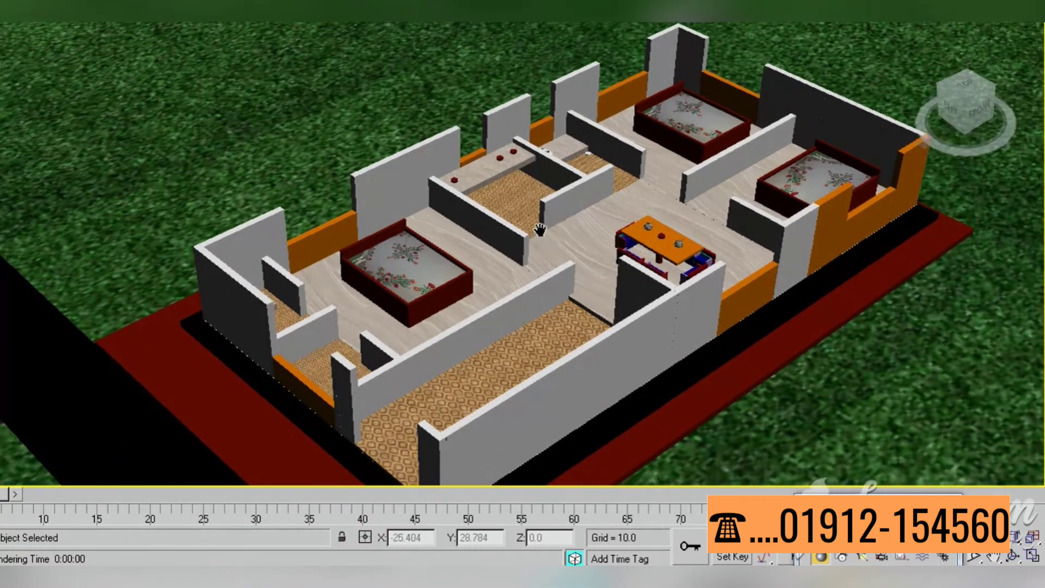
pyautogui.scroll(-2, 540, 230)
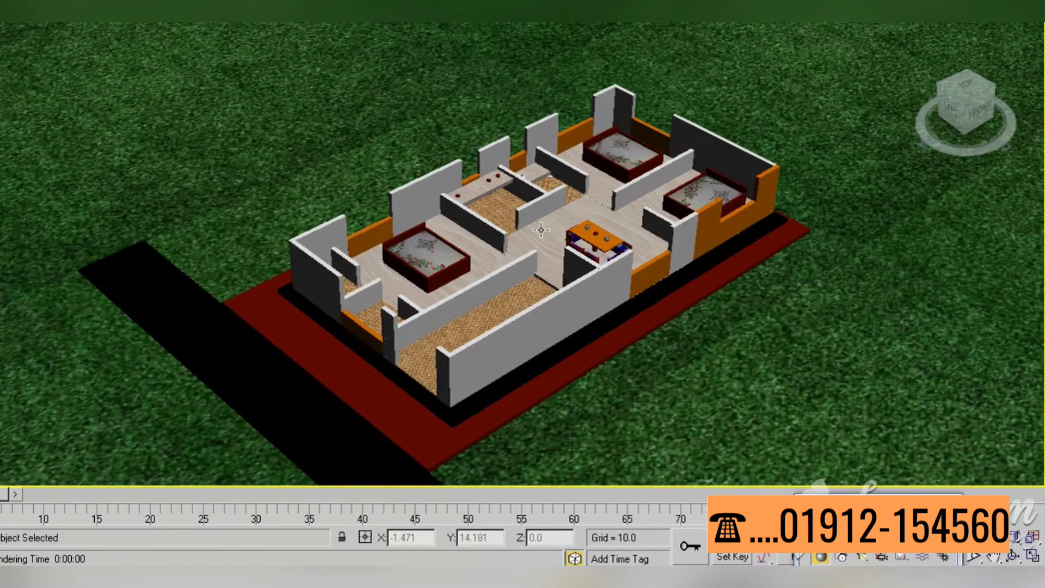